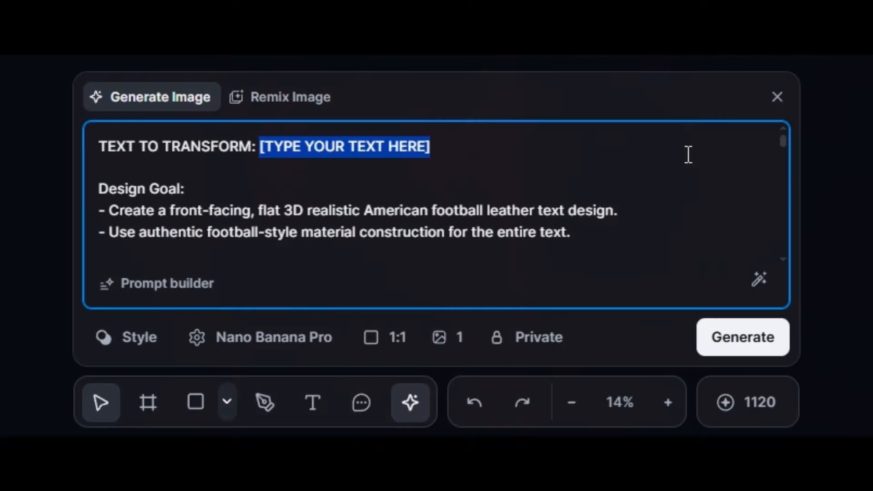
Replace the [TYPE YOUR TEXT HERE] placeholder in the image prompt with TRANSFER SUPERSTARS.
type("RSTARS")
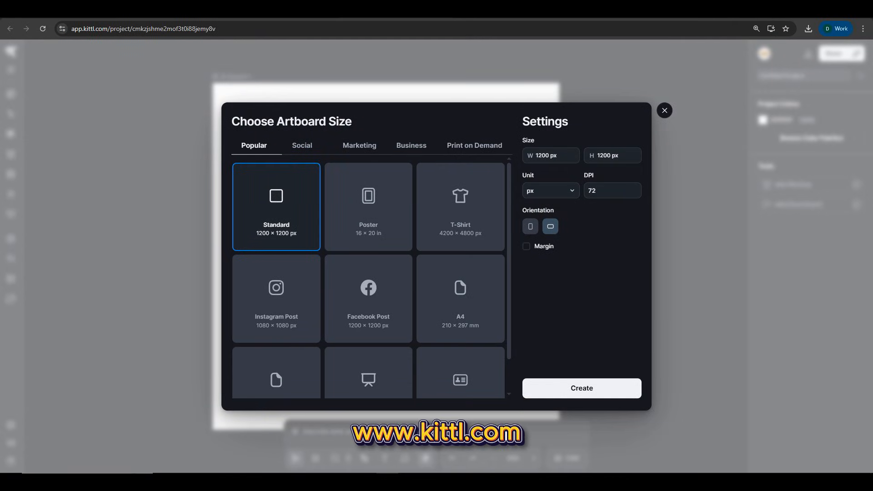
Create a new artboard of 5000 × 5000 px at 300 DPI.
left_click(610, 189)
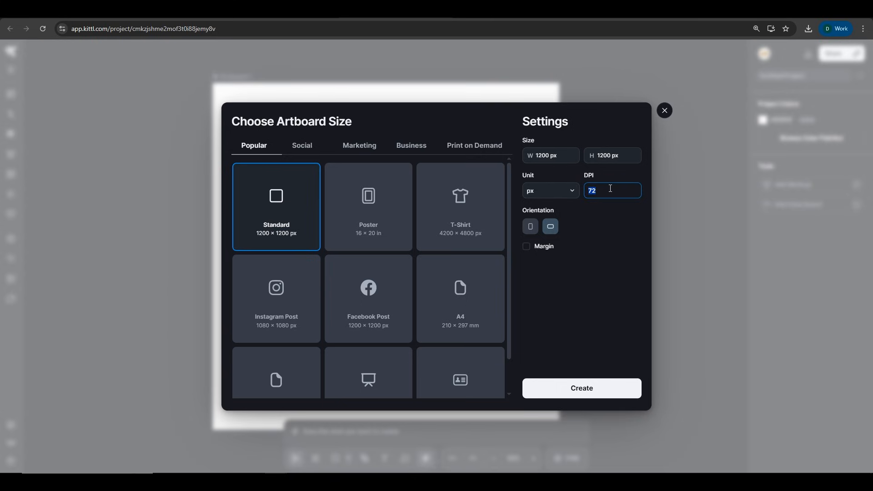
type("300")
left_click(601, 242)
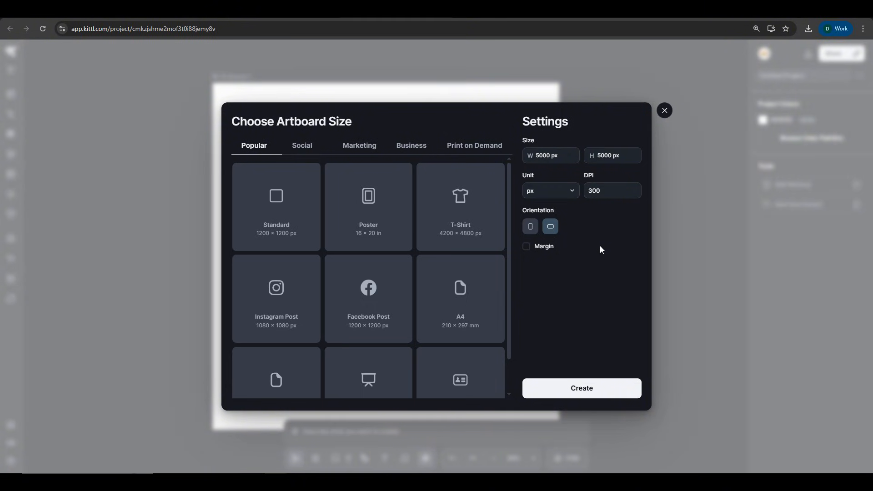
left_click(562, 382)
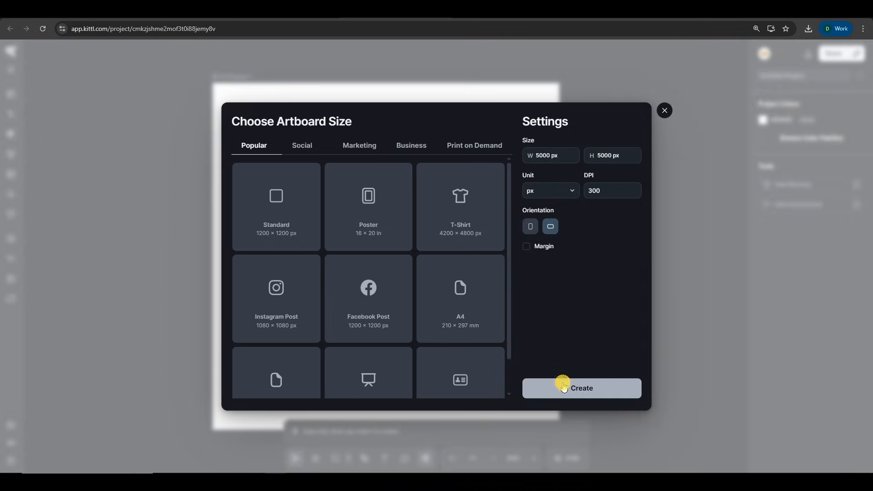
Resize Artboard 1 to 1920 px wide and 1080 px high.
left_click(236, 73)
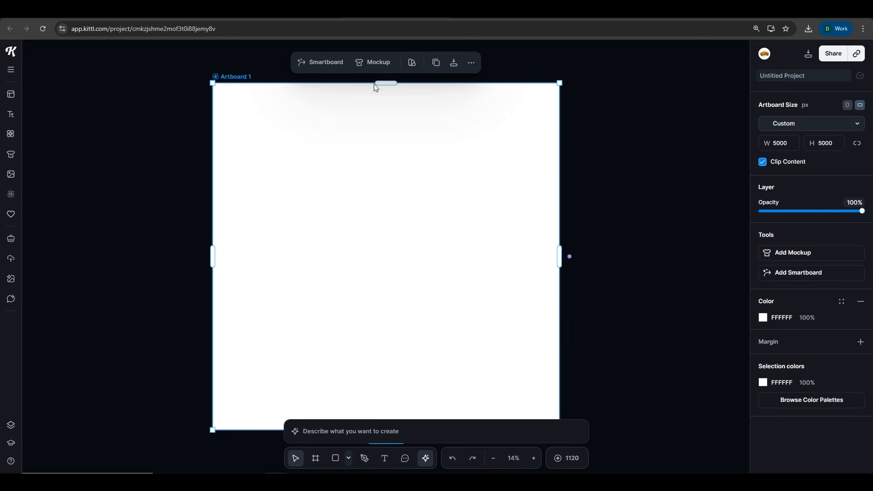
left_click(791, 143)
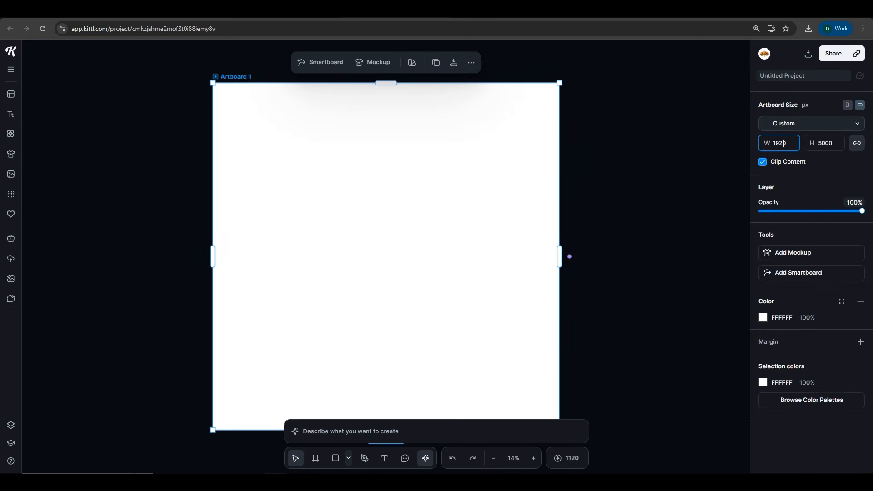
left_click(827, 169)
left_click(835, 142)
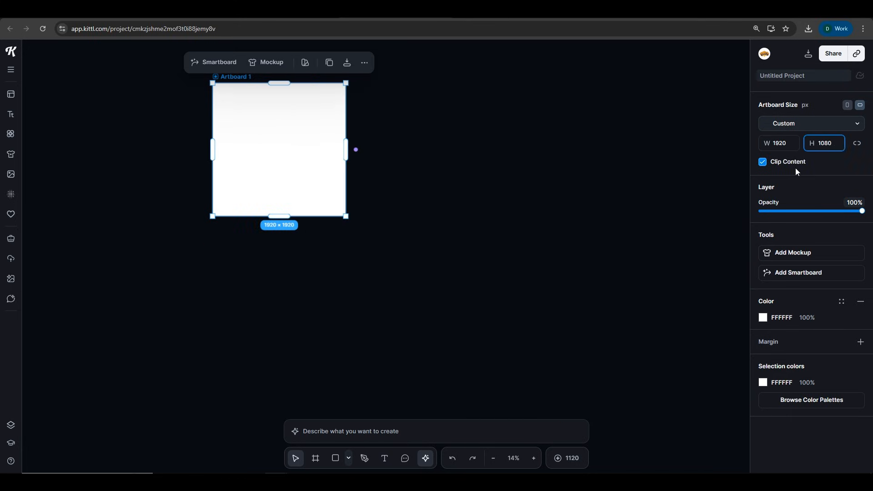
left_click(854, 165)
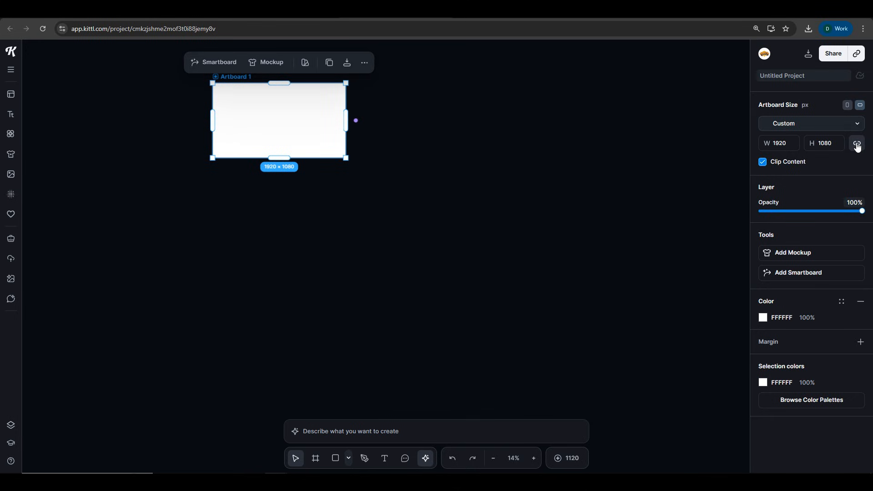
Lock the artboard's proportions and scale it up to a width of 3840 px.
left_click(791, 144)
type("3840")
key("Return")
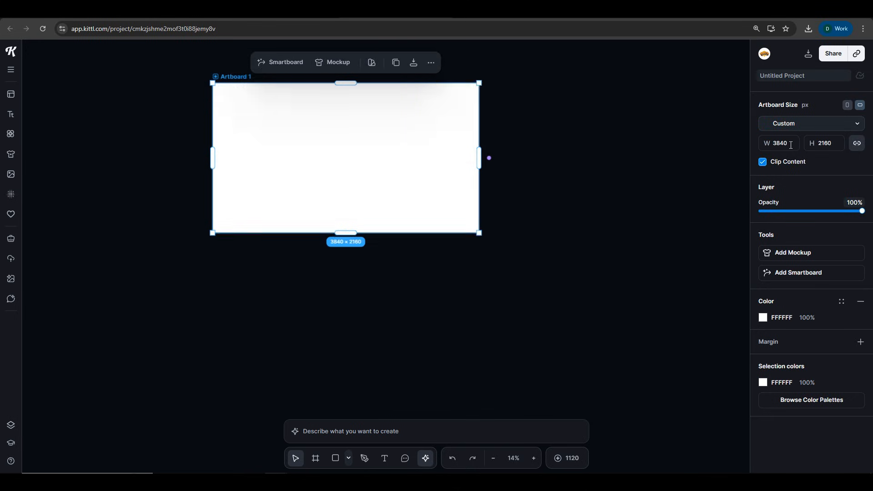
left_click(688, 193)
Paste the football leather prompt into the AI image generator and set its text to transform to TRANSFER SUPERSTARS.
left_click_drag(468, 194, 538, 253)
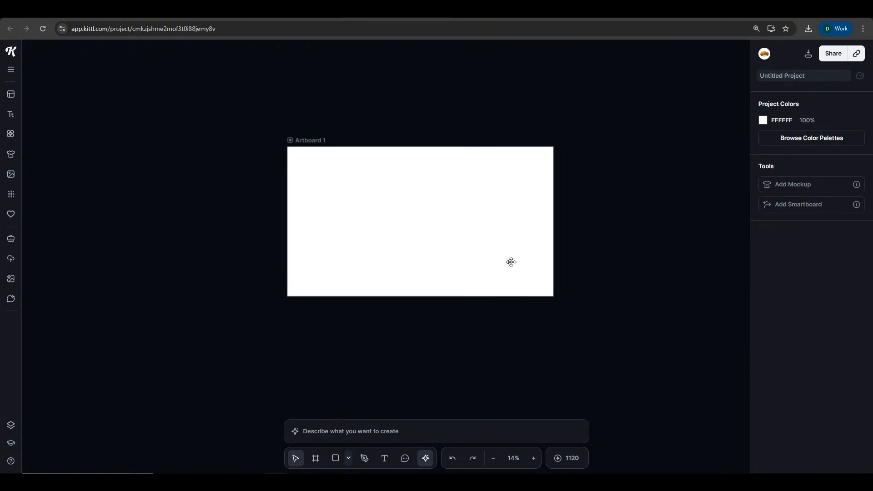
left_click(318, 430)
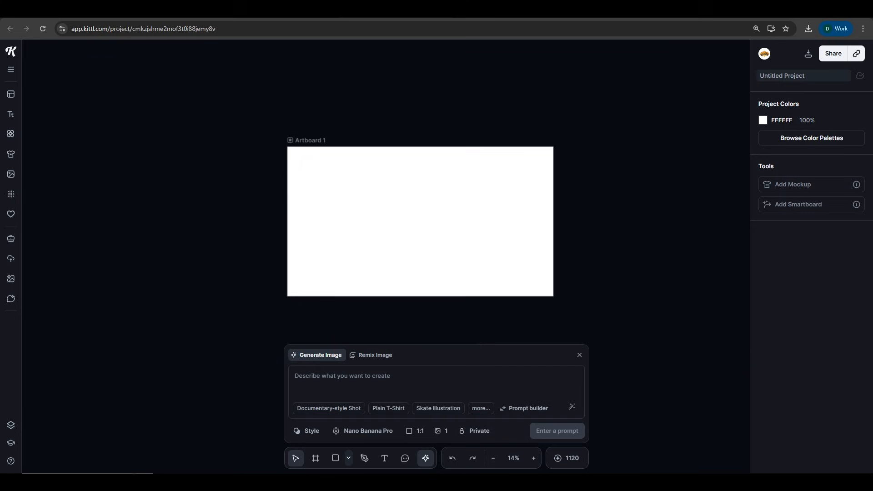
left_click(362, 381)
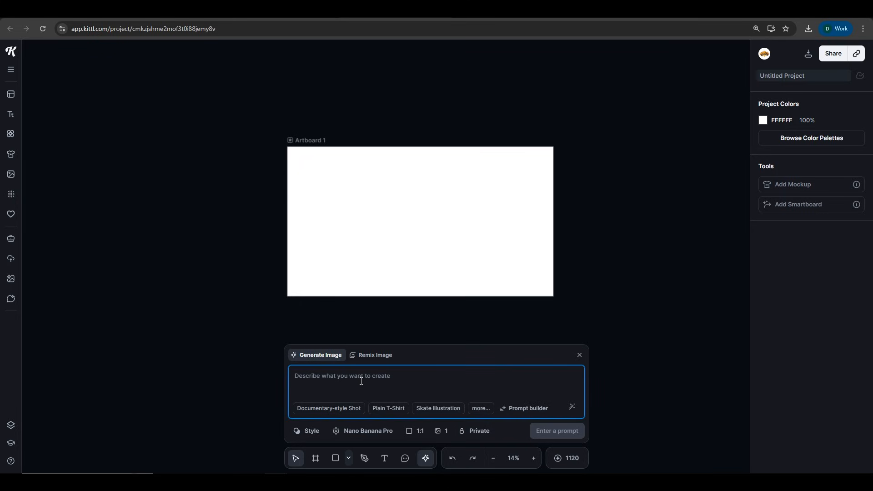
key("ctrl+v")
scroll(374, 389, "up", 15)
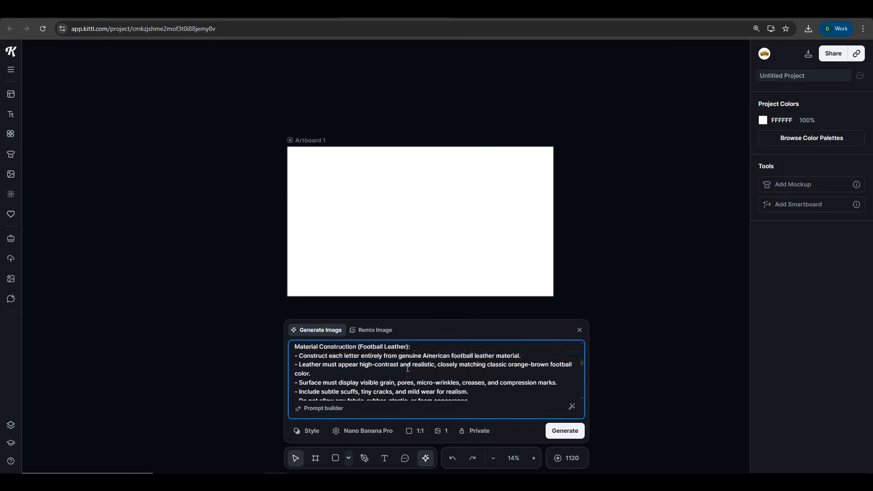
left_click_drag(363, 355, 542, 354)
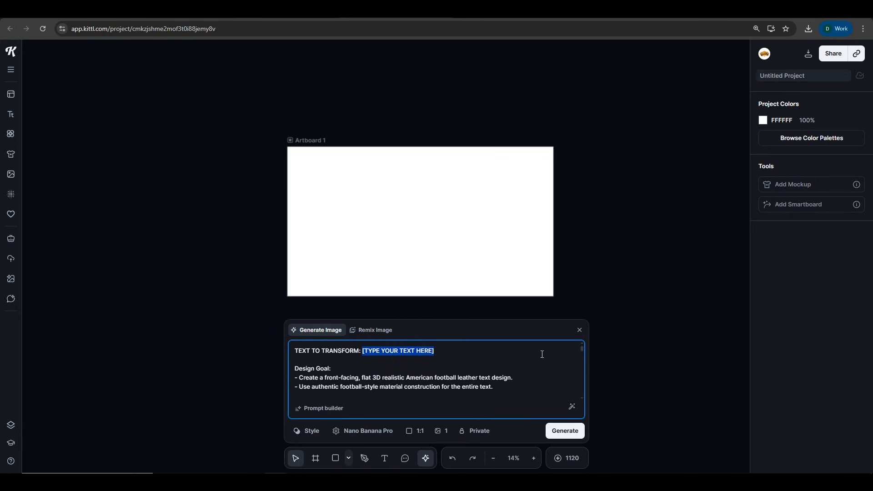
type("TRANSS")
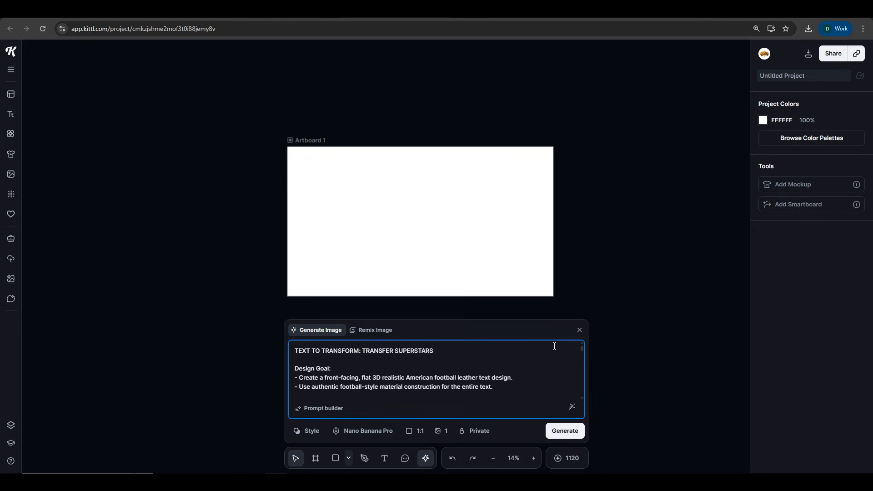
Generate one image from the prompt in 16:9 format with the Nano Banana Pro 4K model.
left_click(405, 437)
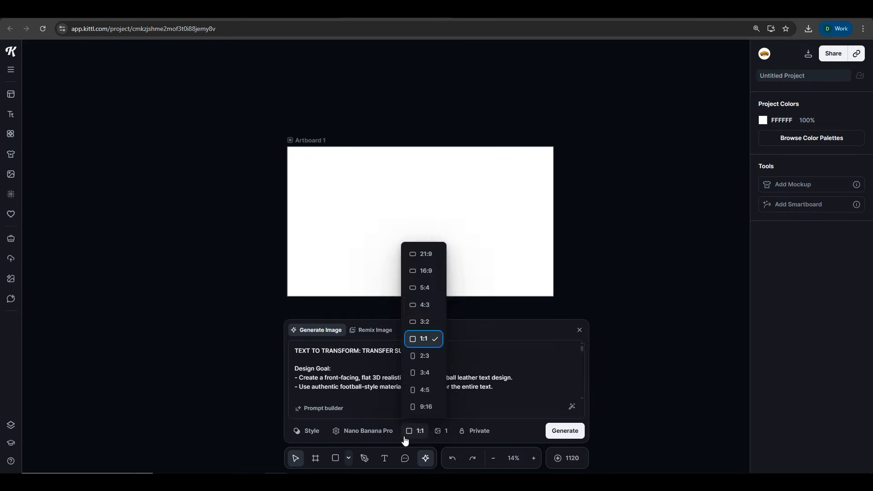
left_click(422, 271)
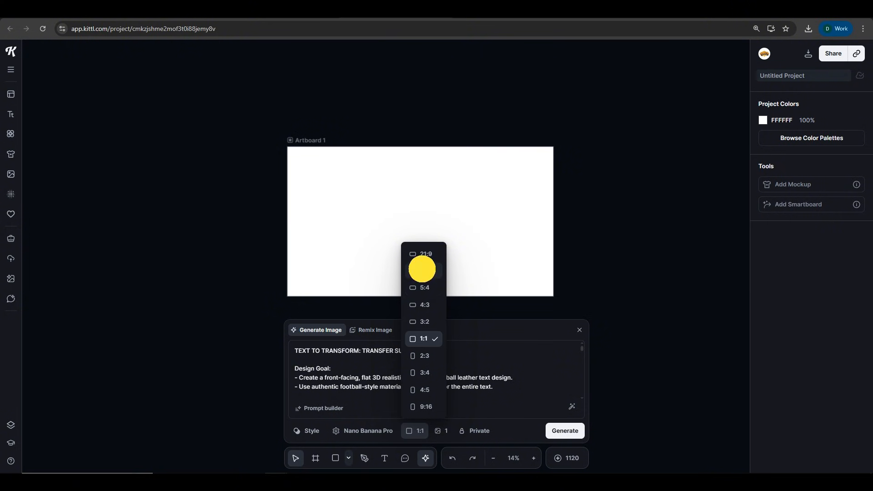
left_click(355, 431)
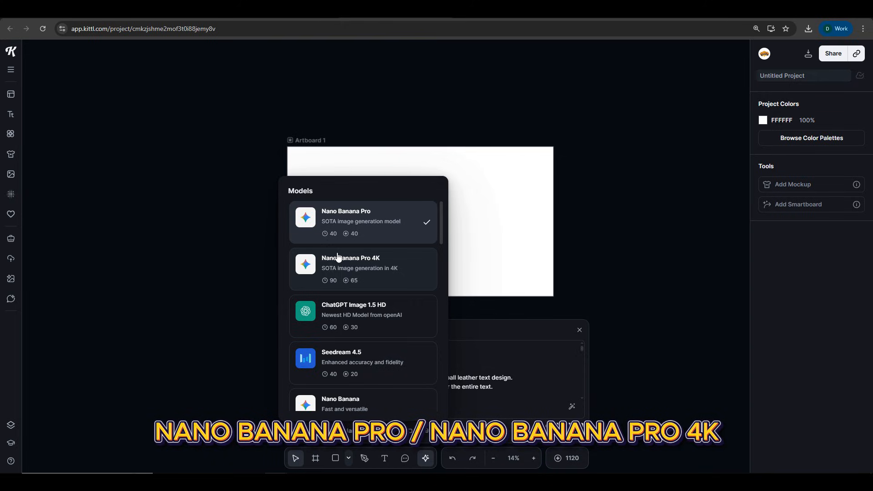
left_click(338, 258)
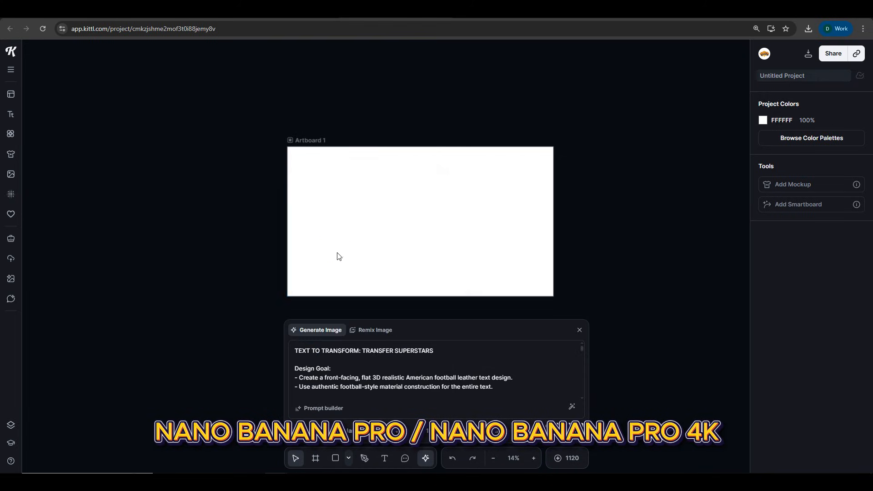
left_click(552, 431)
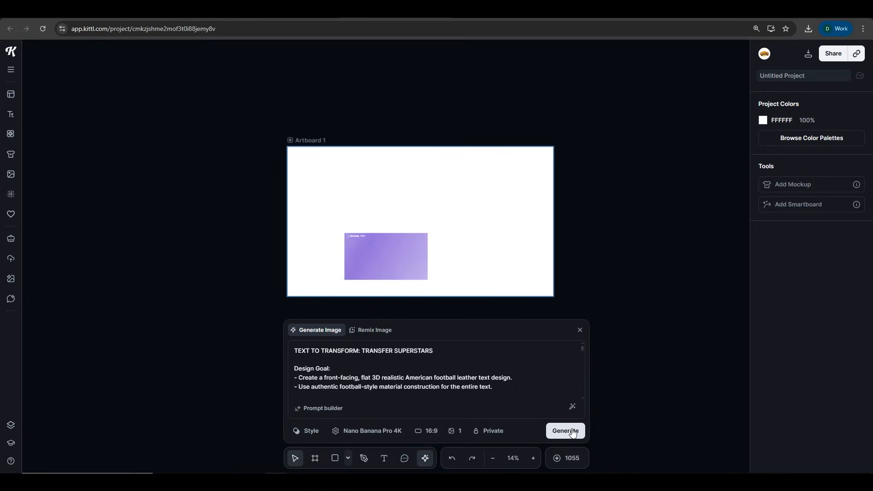
Move and scale the generating image so it fills the whole artboard.
left_click_drag(426, 234, 557, 166)
left_click_drag(345, 162, 317, 144)
left_click_drag(317, 280, 287, 296)
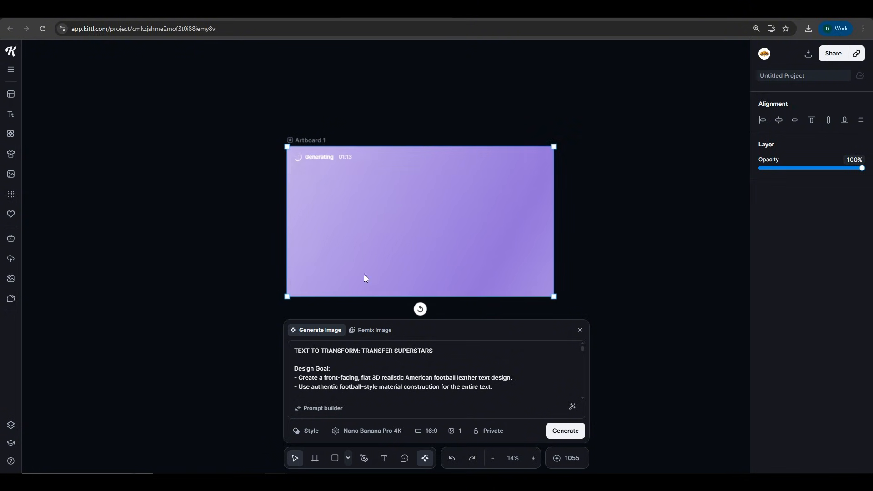
Examine the leather grain, stitching, stripes and laces across both lines of the generated lettering up close.
scroll(407, 249, "up", 3)
left_click(459, 247)
left_click_drag(460, 248, 444, 298)
left_click(412, 412)
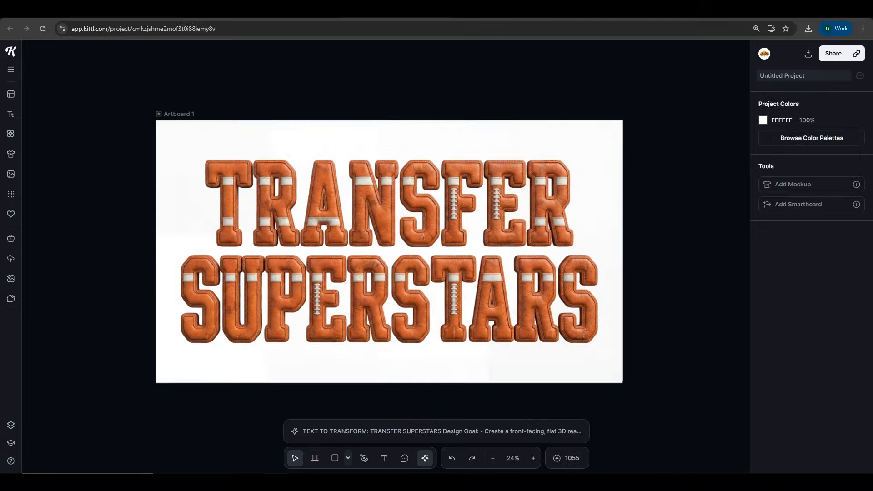
left_click(447, 282)
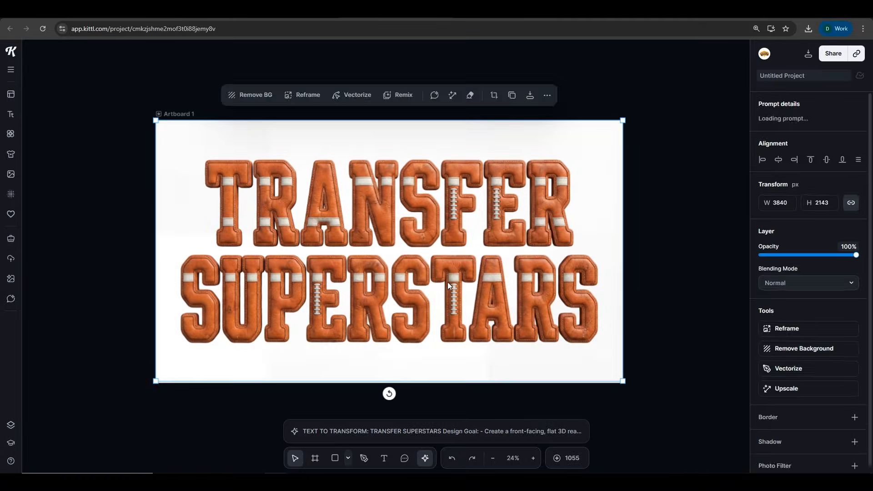
scroll(234, 239, "up", 3)
scroll(235, 239, "up", 4)
left_click_drag(444, 181, 433, 284)
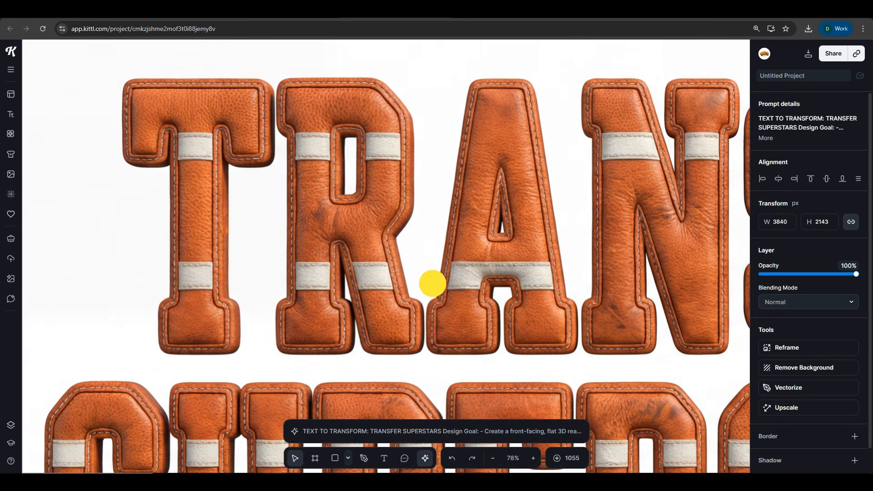
left_click_drag(586, 256, 473, 261)
left_click_drag(621, 259, 450, 261)
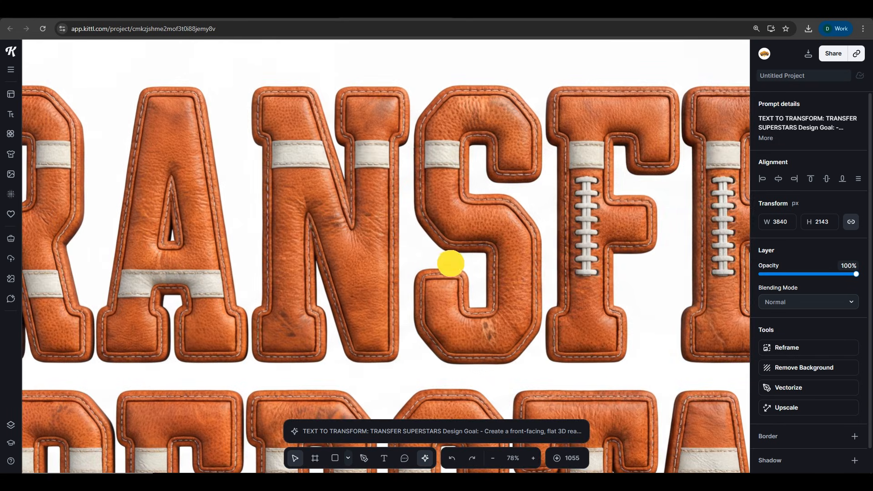
left_click_drag(573, 273, 476, 145)
left_click_drag(171, 249, 429, 250)
left_click_drag(198, 252, 448, 254)
left_click_drag(291, 251, 499, 253)
left_click_drag(333, 248, 345, 248)
left_click_drag(461, 248, 321, 292)
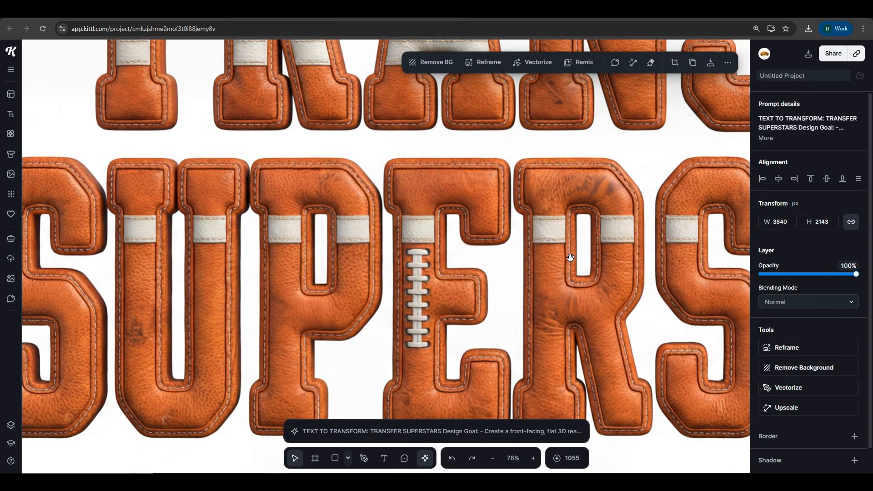
left_click_drag(571, 255, 471, 261)
scroll(512, 257, "down", 5)
scroll(527, 259, "down", 5)
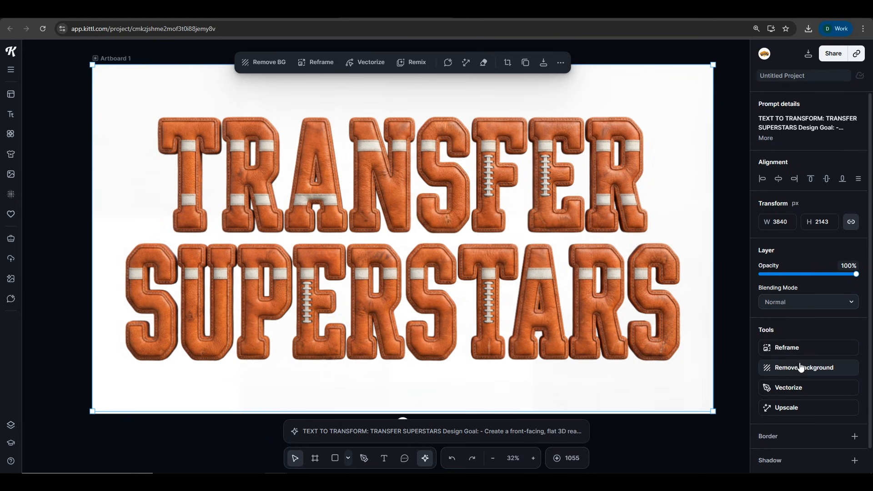
Remove the background from the generated lettering image.
left_click(825, 372)
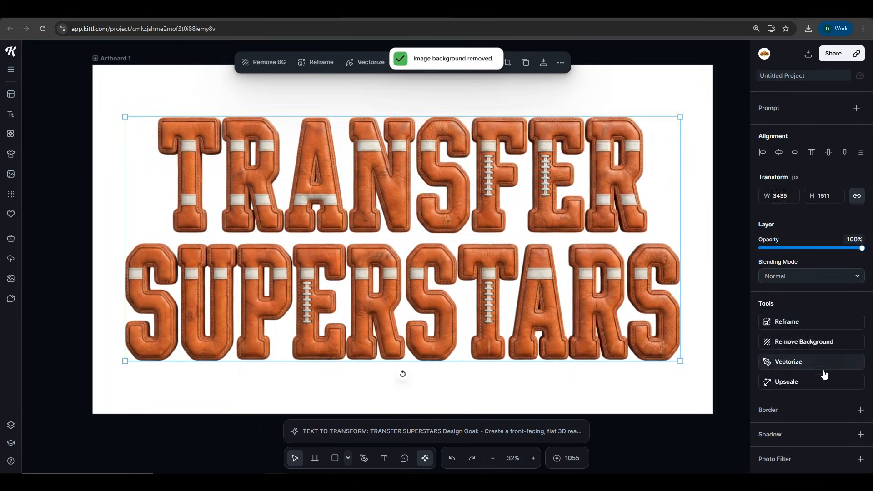
scroll(531, 351, "down", 3)
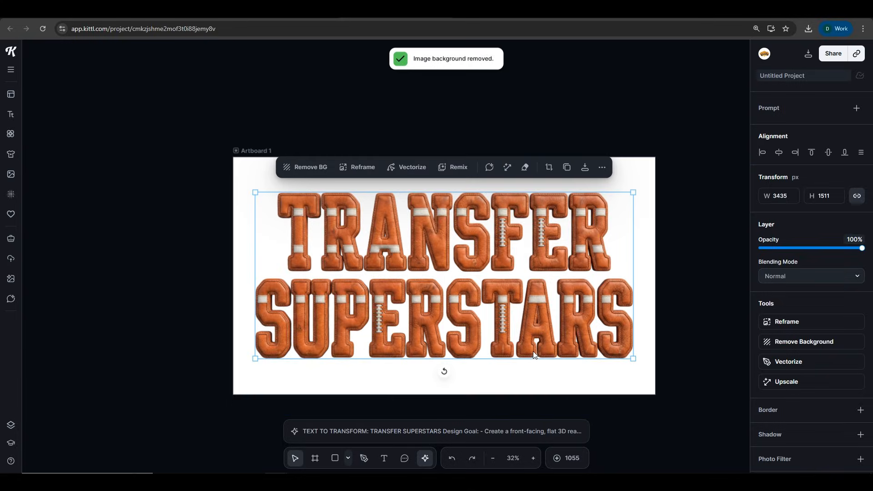
Move the lettering off the artboard onto the dark canvas and inspect its cut-out edges.
left_click_drag(523, 338, 275, 336)
scroll(412, 344, "up", 2)
scroll(413, 344, "up", 1)
scroll(413, 343, "down", 1)
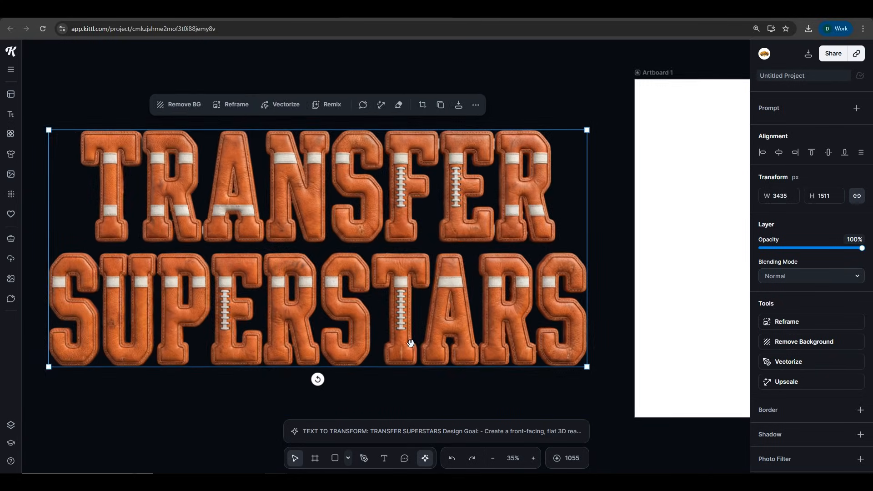
left_click_drag(410, 345, 425, 346)
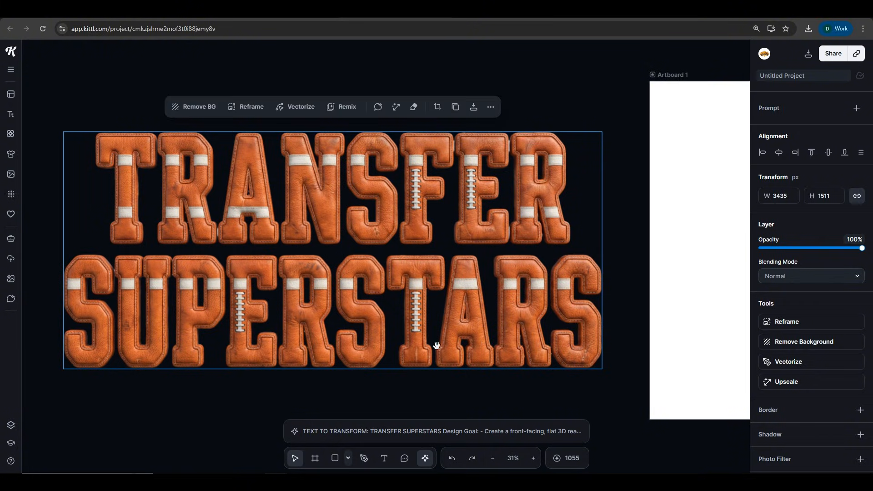
left_click_drag(641, 347, 522, 354)
scroll(523, 355, "down", 2)
left_click_drag(579, 353, 511, 335)
Move the lettering back onto the artboard and enlarge it to about 3636 × 1599 px.
left_click_drag(281, 319, 681, 320)
left_click_drag(695, 321, 446, 321)
left_click_drag(446, 321, 466, 323)
left_click_drag(616, 356, 626, 360)
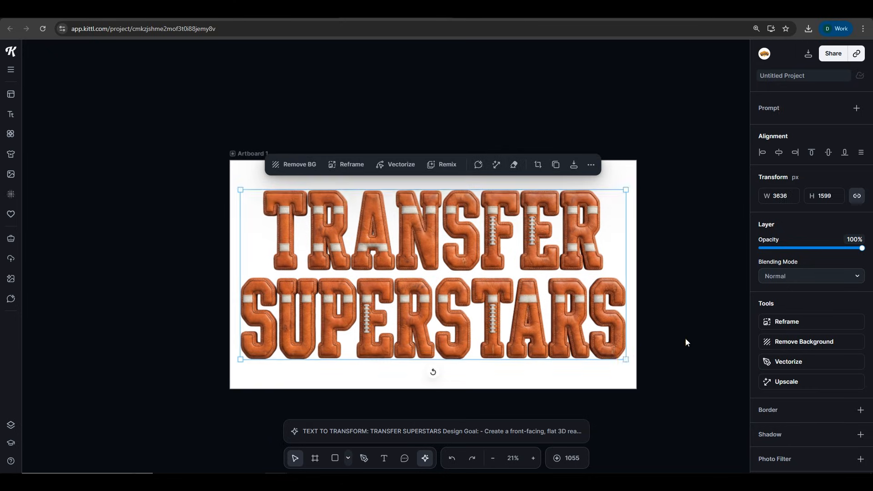
Hide the artboard's Background layer so only the lettering remains on transparency.
left_click(10, 426)
left_click(264, 111)
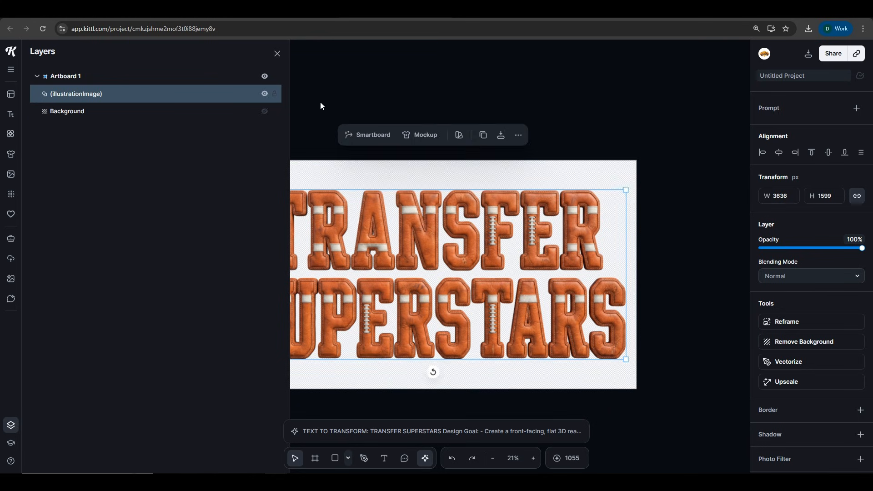
left_click(320, 104)
left_click(277, 53)
Download Artboard 1 as a 3840 × 2160 px PNG at 300 dpi.
left_click(253, 154)
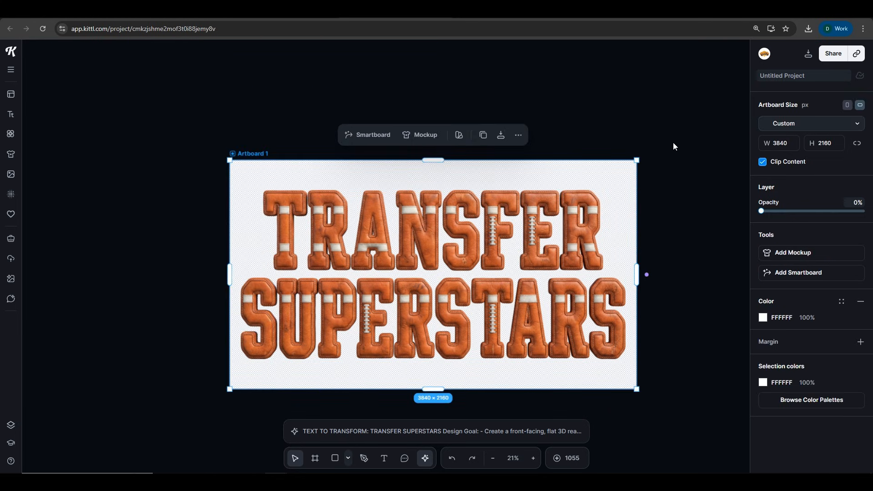
left_click(808, 54)
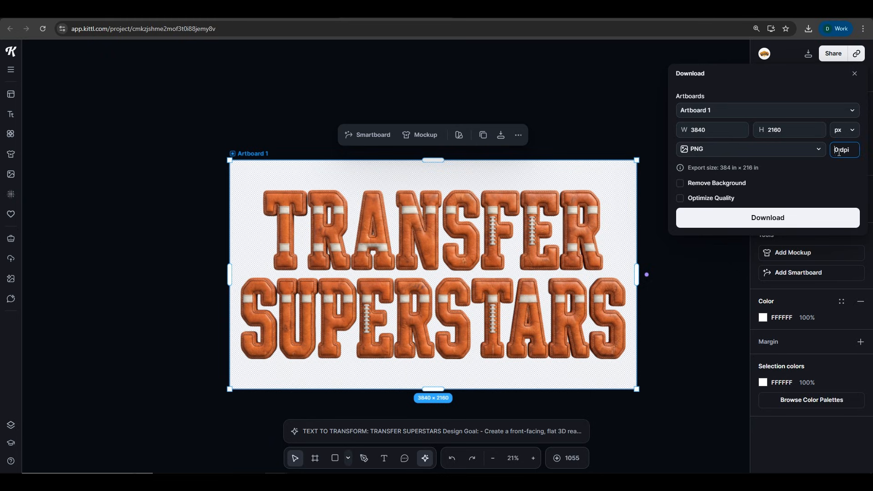
left_click(821, 166)
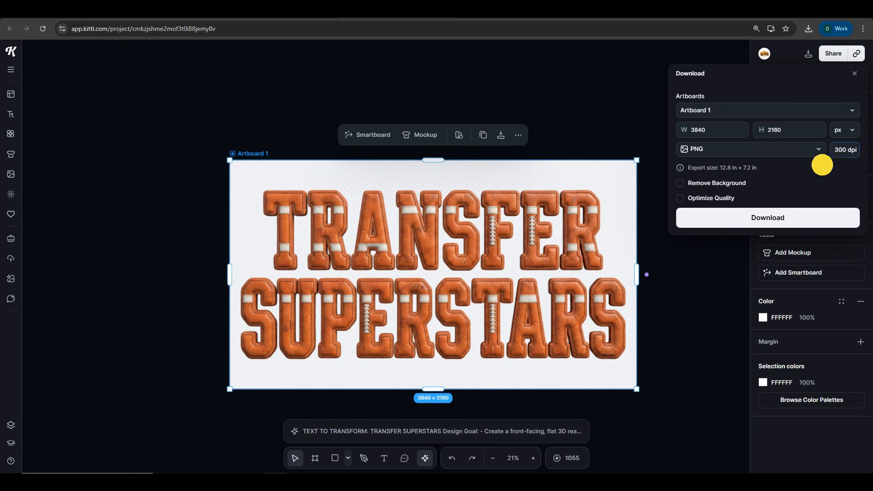
left_click(709, 220)
left_click(694, 285)
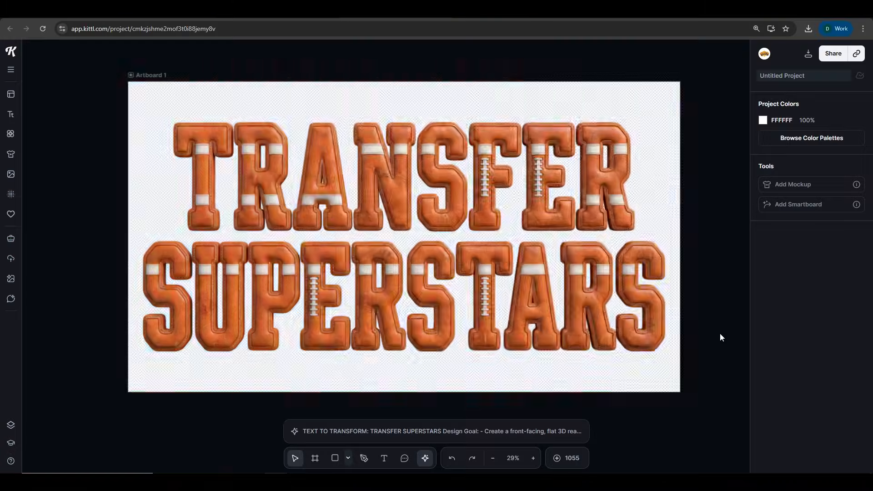
Replace TRANSFER SUPERSTARS with 12 as the text to transform in the image generation prompt.
scroll(719, 335, "down", 3)
left_click_drag(712, 341, 447, 337)
left_click(465, 436)
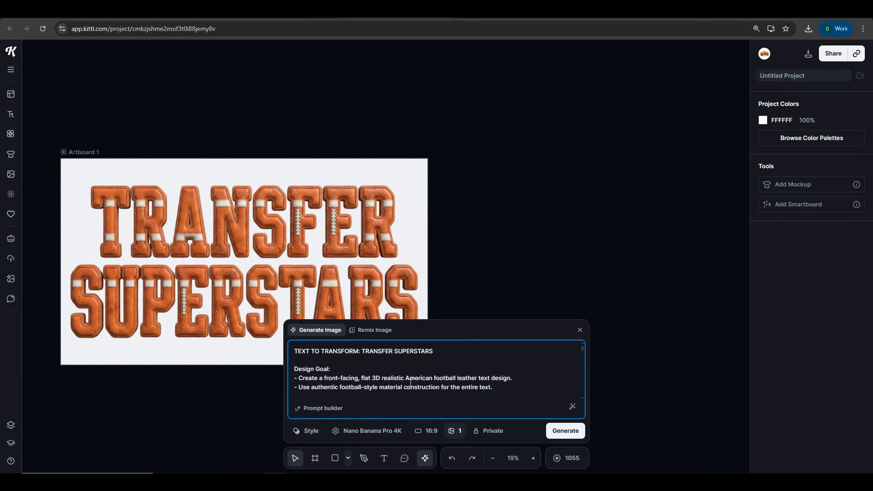
left_click_drag(363, 351, 481, 351)
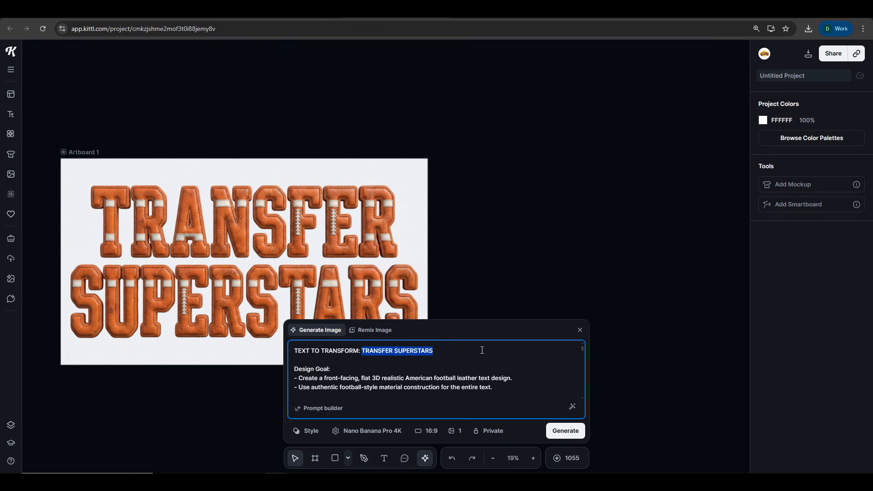
type("12")
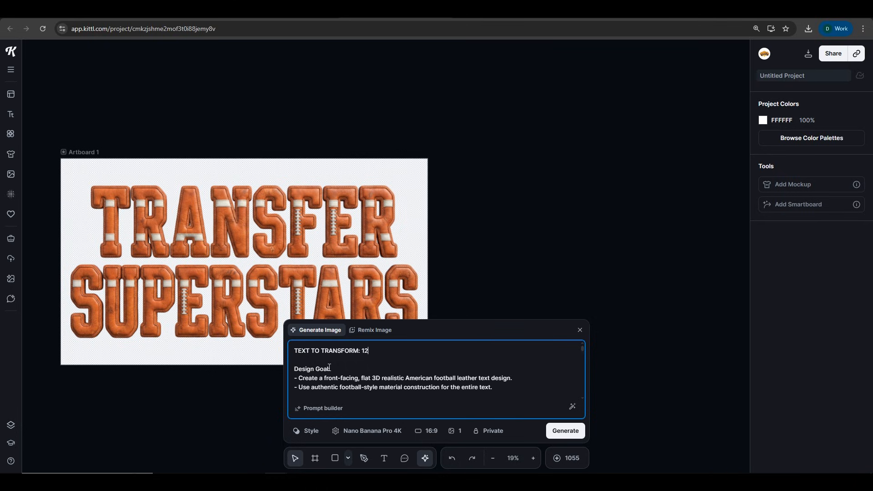
Switch the generation model to Nano Banana Pro and generate the football leather 12.
left_click(356, 429)
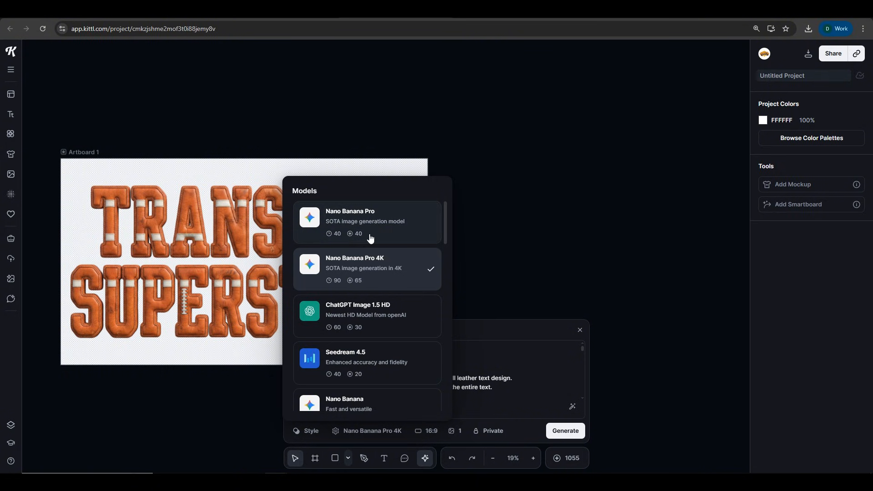
left_click(371, 238)
left_click(564, 430)
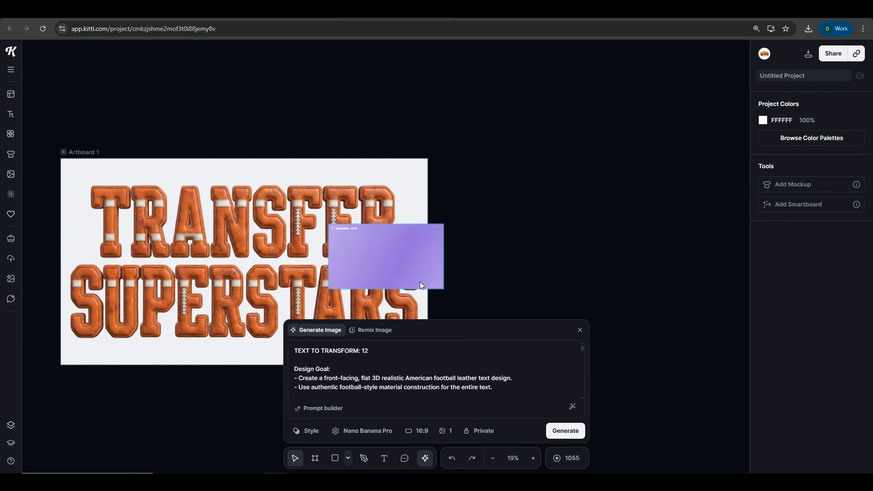
Move the image being generated off the lettering onto the empty canvas beside Artboard 1.
left_click_drag(409, 278, 726, 419)
left_click(629, 376)
left_click_drag(669, 389, 531, 397)
left_click(488, 342)
left_click_drag(648, 365, 662, 373)
left_click(695, 404)
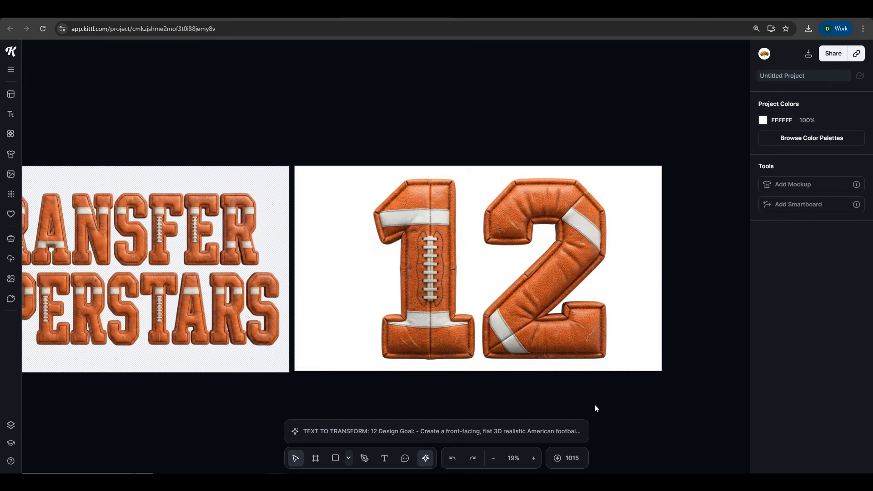
Remove the background from the generated 12 image and deselect it.
left_click(500, 357)
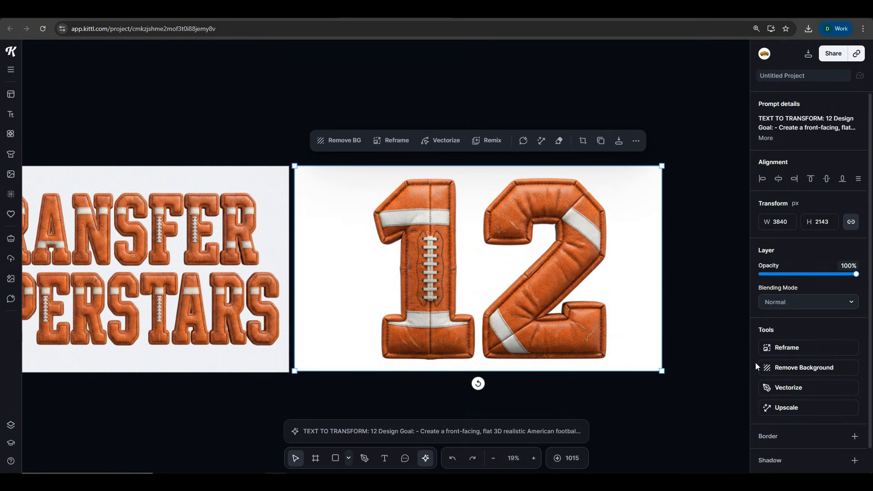
left_click(773, 367)
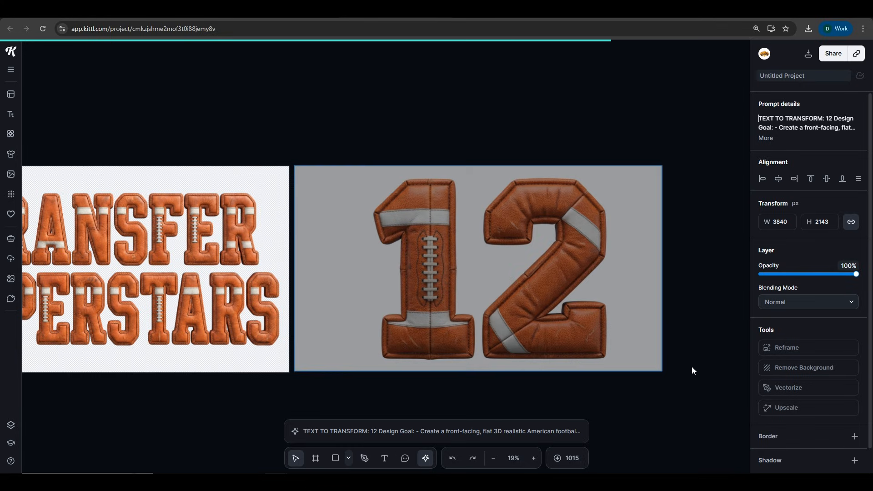
left_click(690, 366)
left_click_drag(621, 346, 561, 344)
left_click_drag(493, 335, 435, 332)
left_click(82, 128)
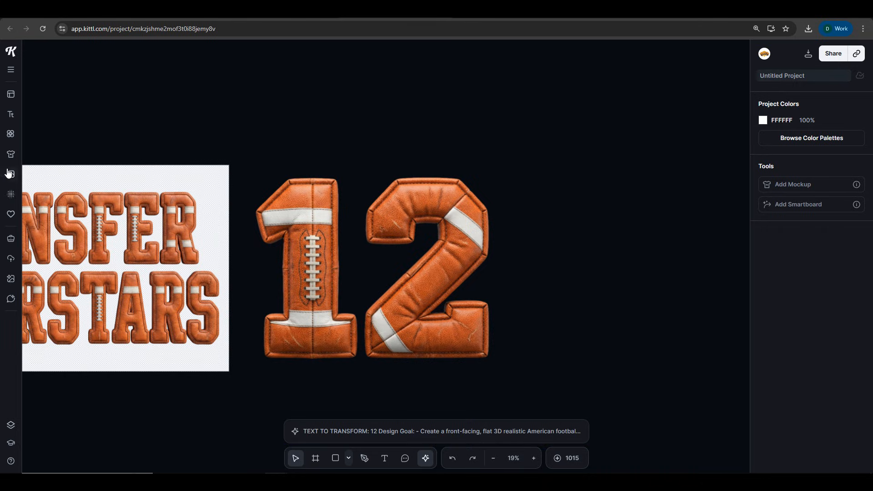
Insert the Momentum mockup of a football player catching a ball in a white T-shirt, seen from behind.
left_click(11, 154)
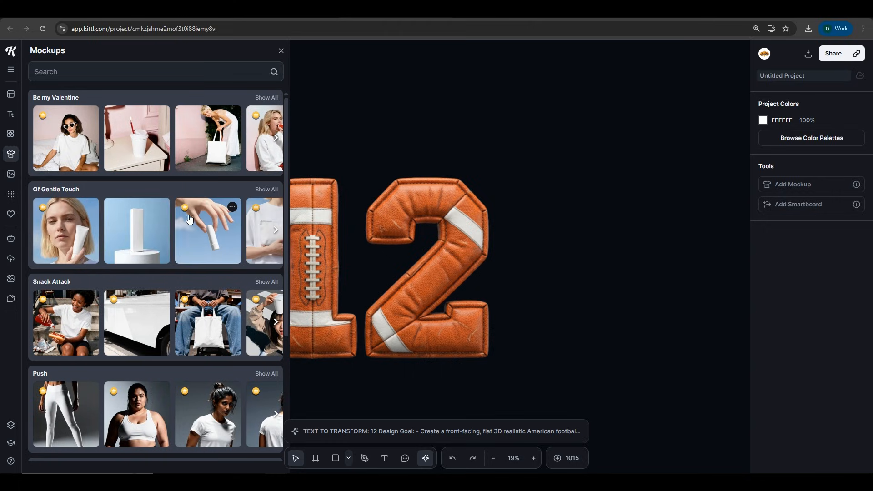
scroll(183, 298, "down", 4)
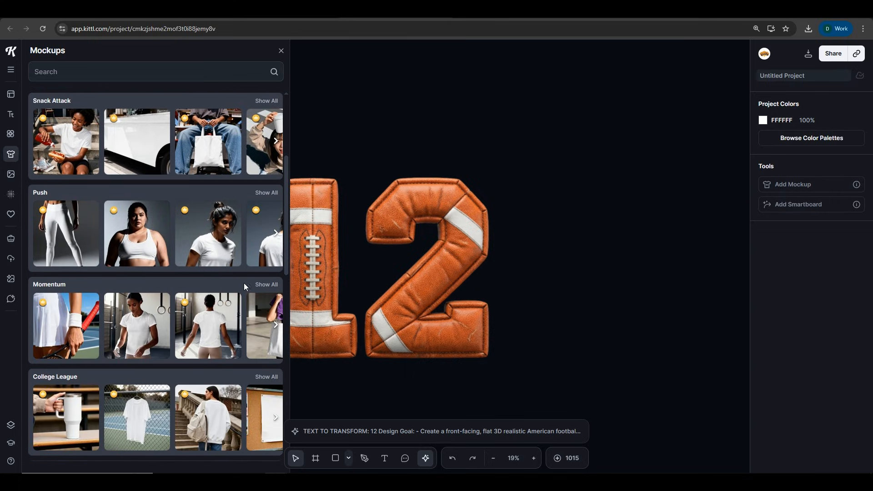
left_click(268, 284)
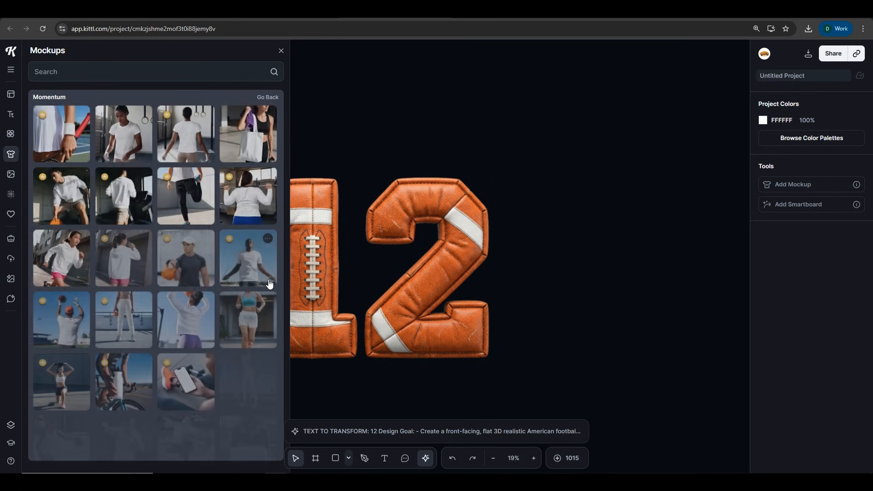
left_click(65, 326)
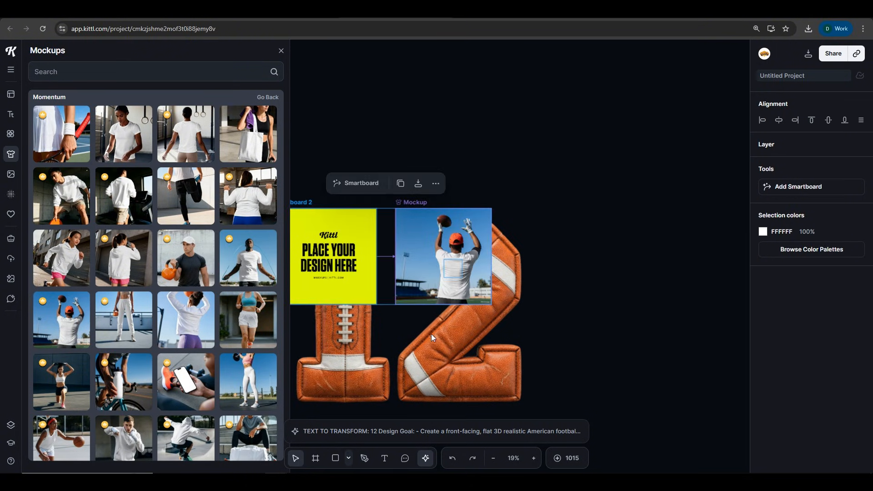
Delete the yellow placeholder design from the mockup's artboard.
left_click(360, 279)
left_click(281, 50)
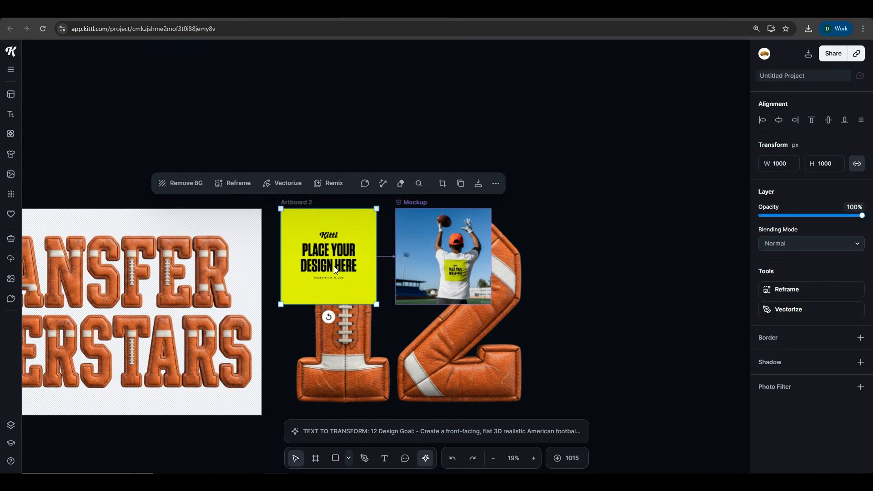
key("Delete")
Move the 12 artwork onto the mockup's artboard and shrink it to roughly the artboard's width.
left_click_drag(454, 349, 354, 281)
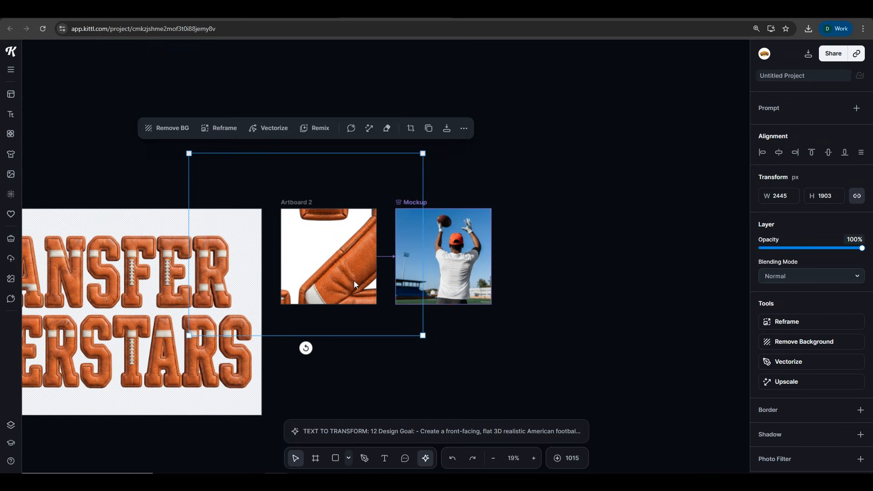
left_click_drag(423, 154, 354, 192)
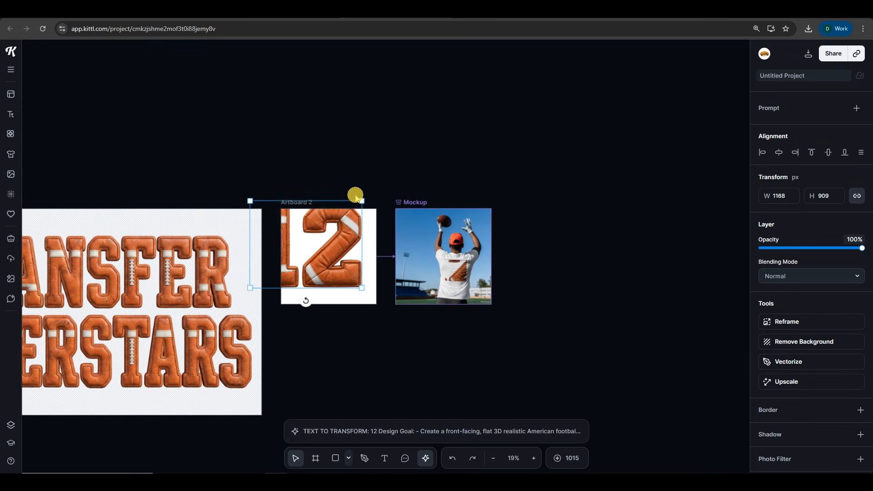
left_click_drag(343, 262, 354, 267)
left_click_drag(384, 299, 348, 263)
Reduce the 12 to about 967 × 753 px and adjust its position on the mockup's artboard.
scroll(339, 267, "up", 4)
scroll(340, 263, "up", 3)
left_click(411, 169)
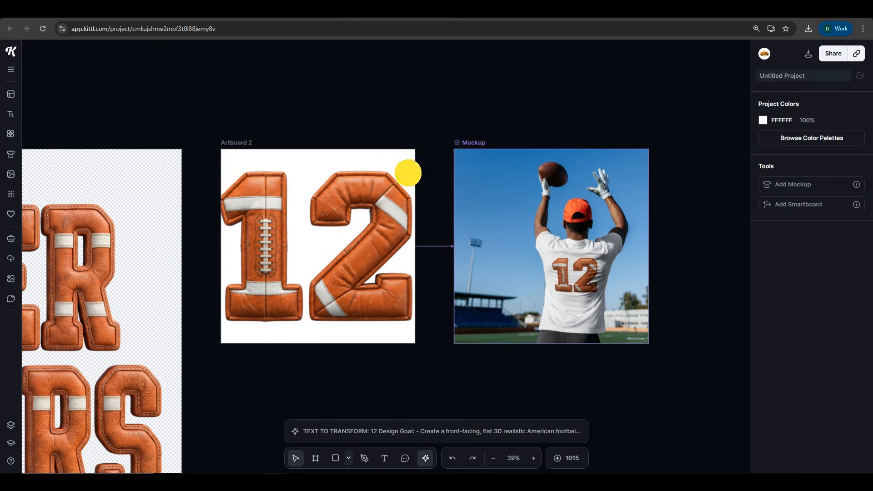
left_click_drag(412, 172, 376, 236)
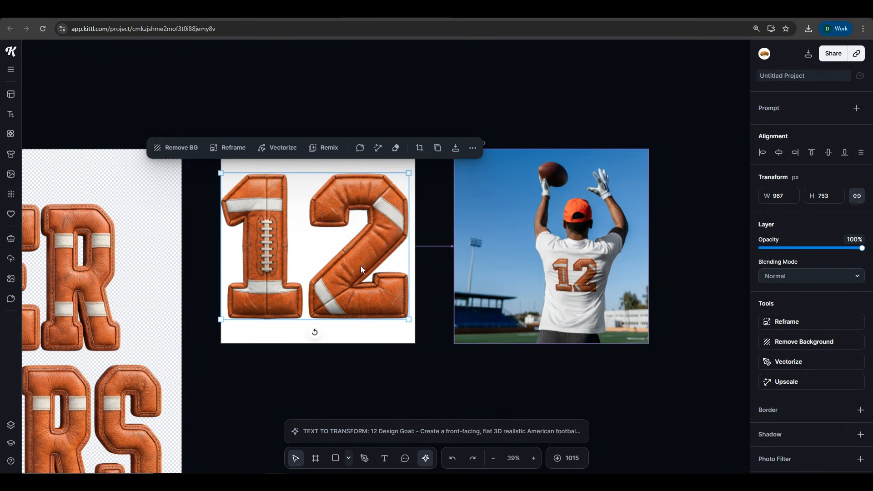
left_click_drag(360, 271, 358, 274)
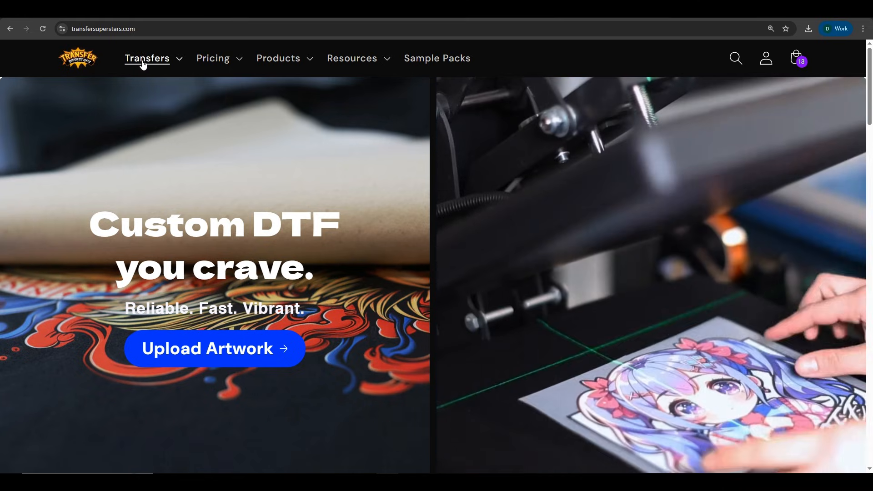
Switch to the Transfer Superstars site, open DTF Transfers by Size and upload the exported lettering PNG.
left_click(180, 61)
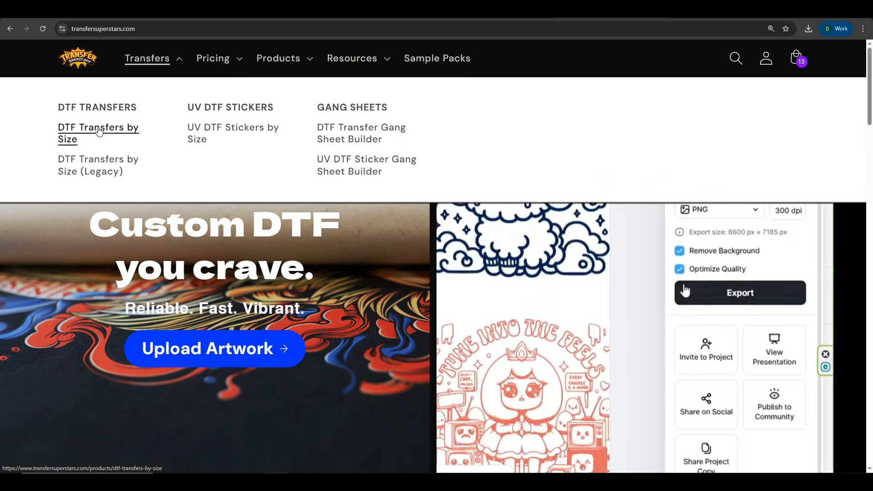
left_click(98, 127)
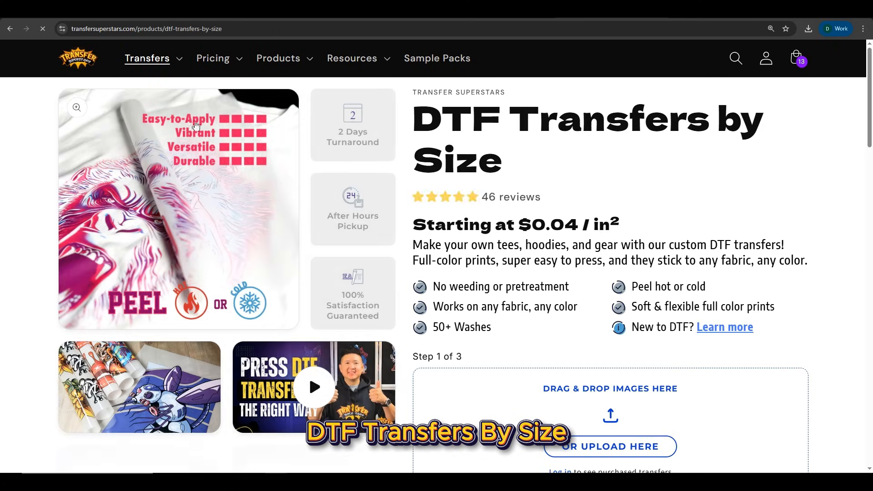
scroll(776, 360, "down", 5)
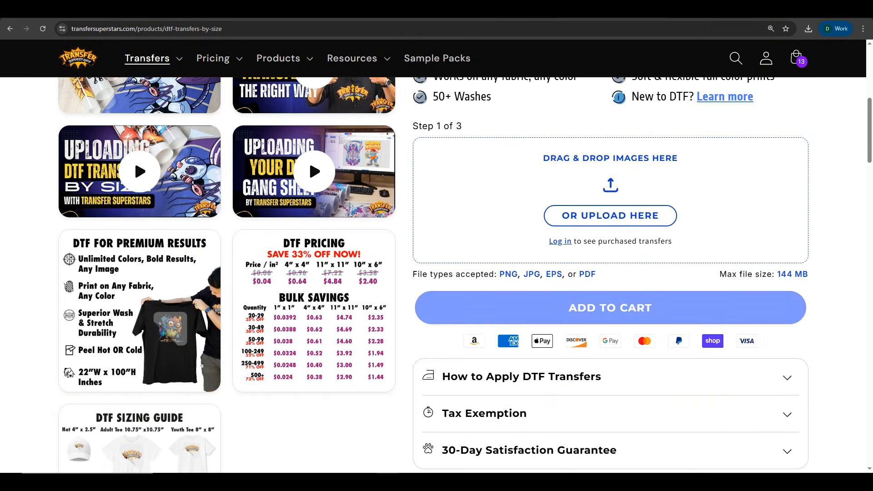
left_click_drag(864, 255, 634, 202)
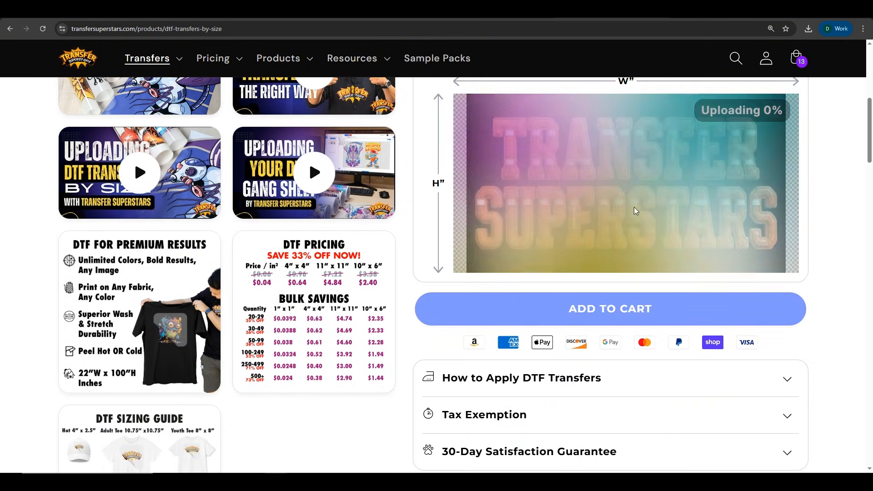
Set the uploaded lettering's print width to 11.75 inches.
scroll(639, 233, "up", 1)
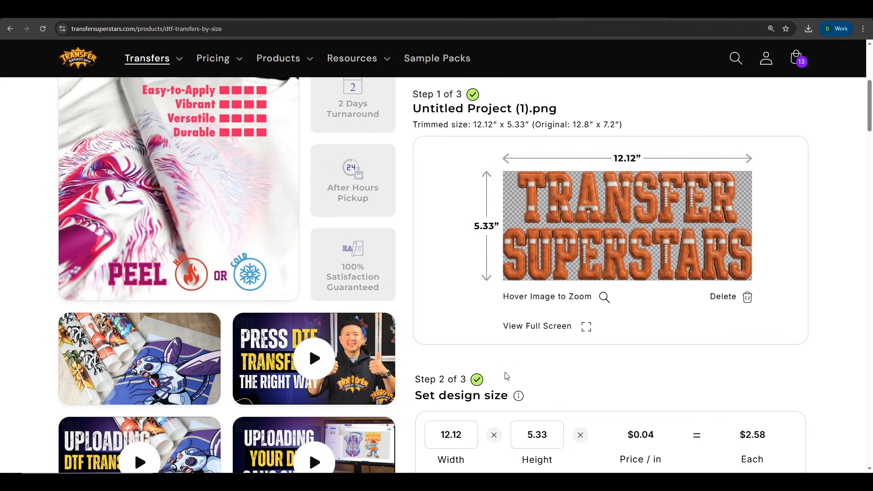
scroll(506, 375, "down", 3)
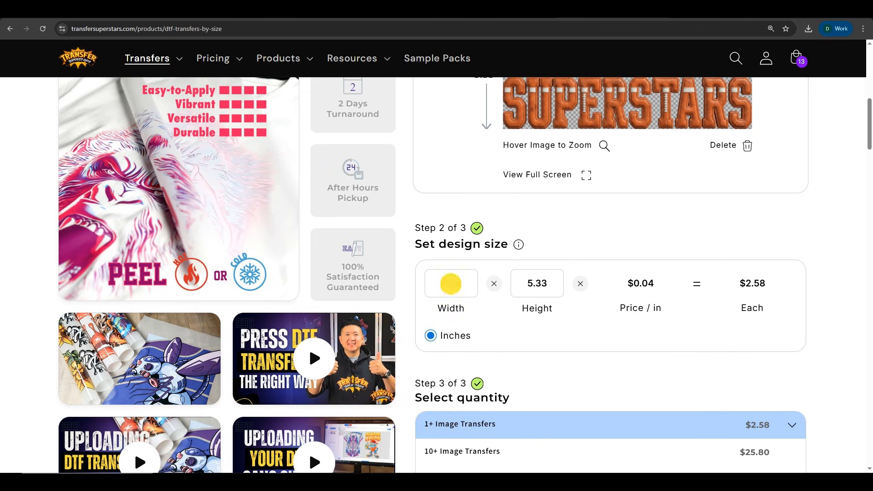
double_click(440, 280)
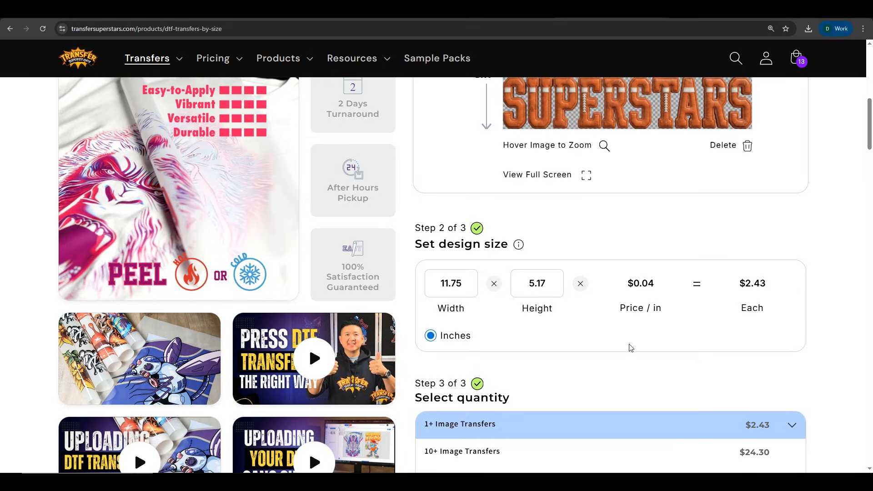
Check the quantity tiers and the pre-cut option, and add the lettering transfer to the cart.
scroll(606, 314, "down", 5)
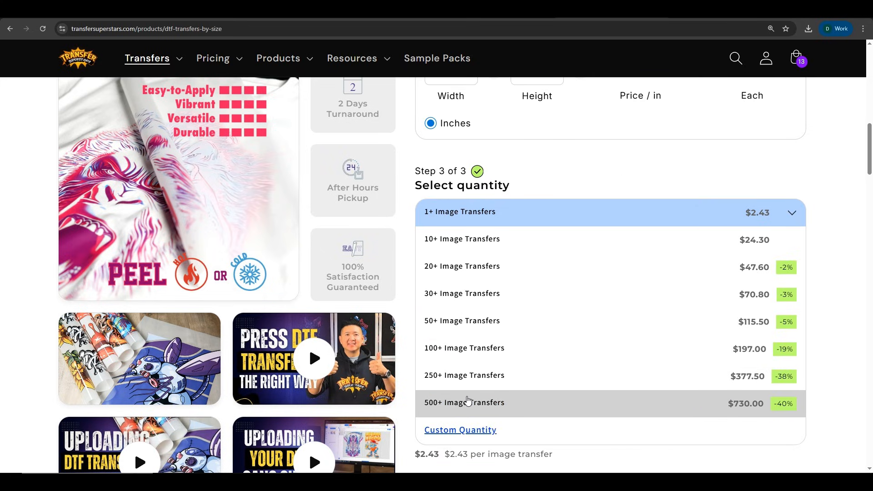
scroll(482, 410, "down", 1)
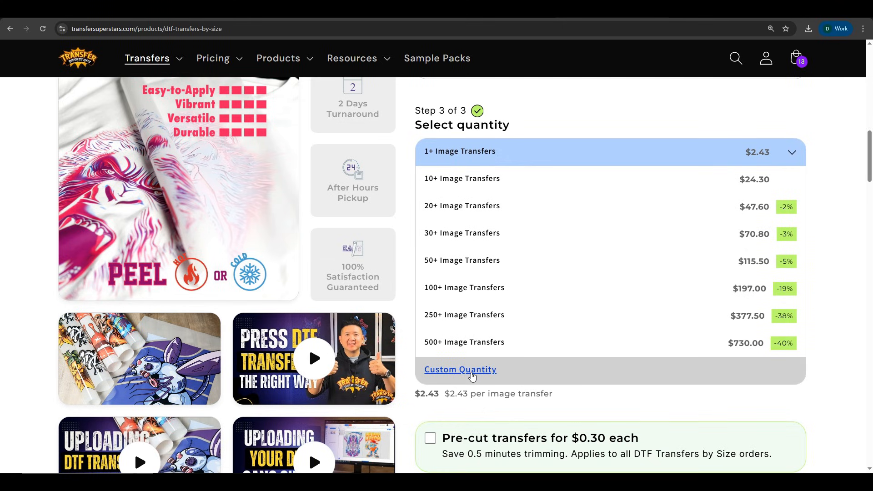
scroll(473, 377, "down", 3)
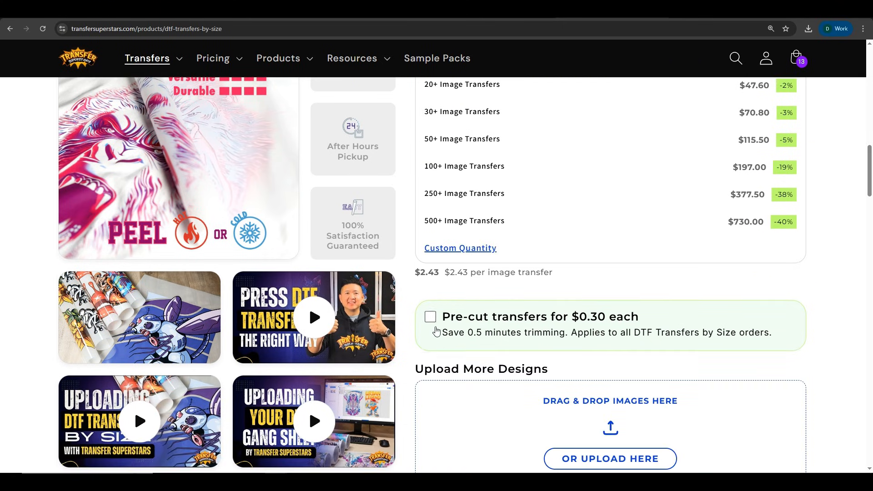
scroll(431, 318, "down", 2)
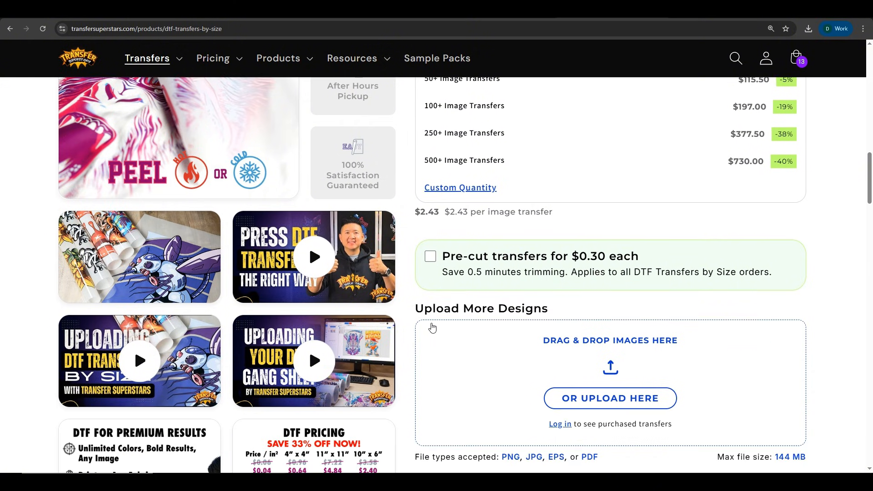
scroll(432, 329, "down", 1)
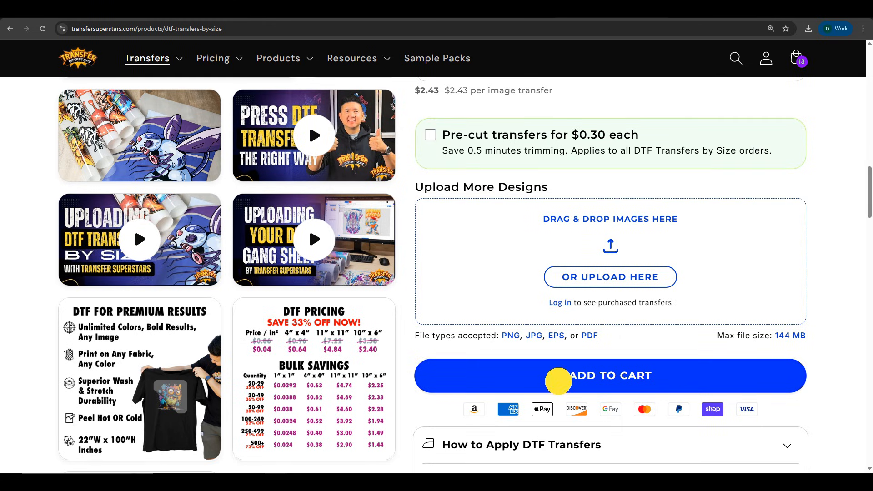
left_click(559, 381)
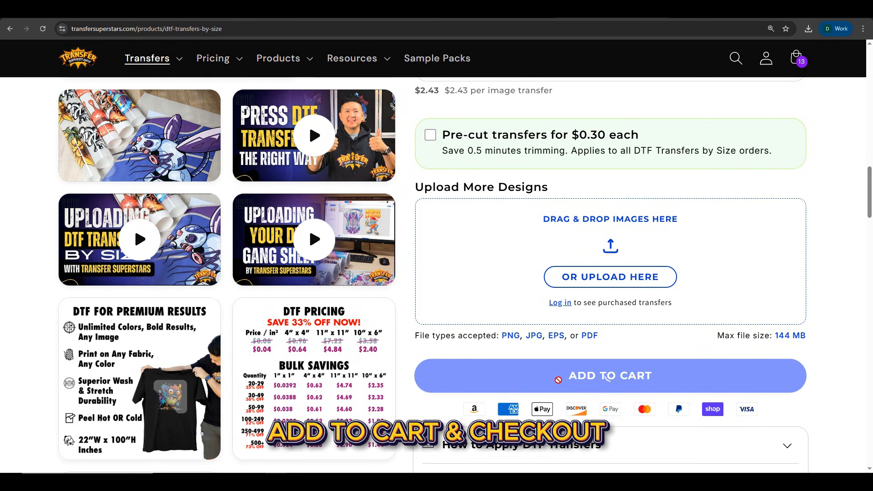